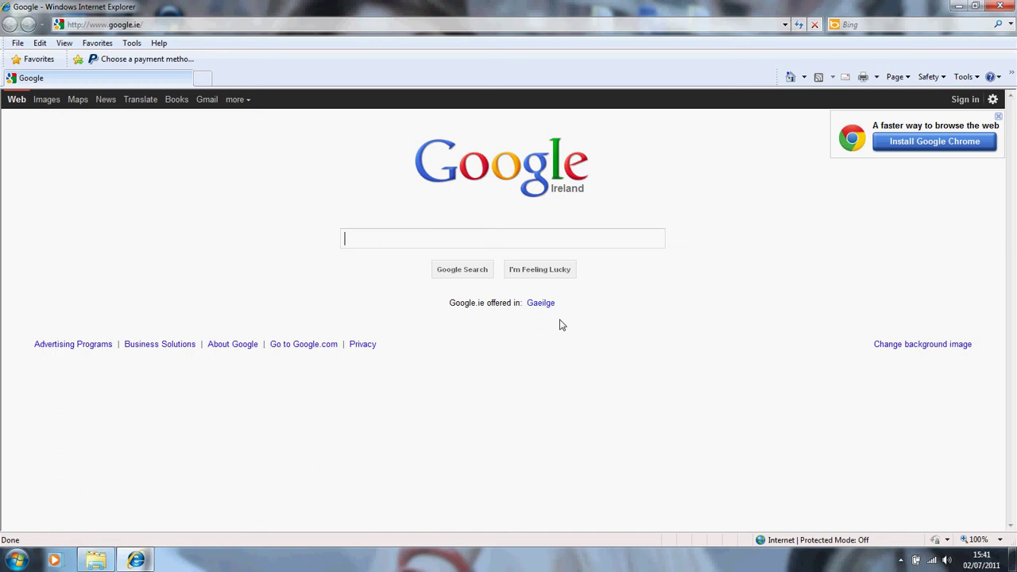
Search Google for 'download.com'
type("do")
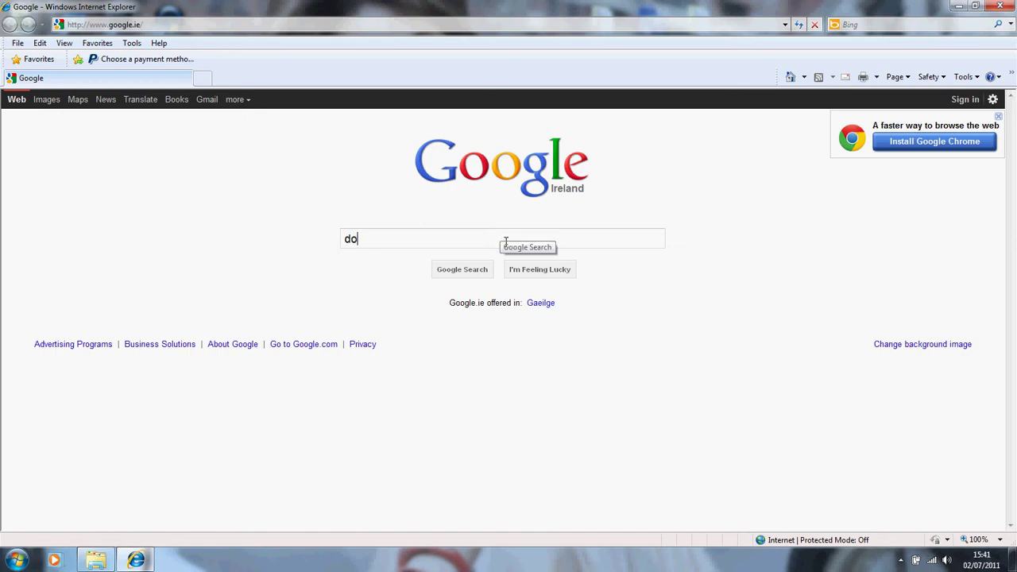
type("wnload.co")
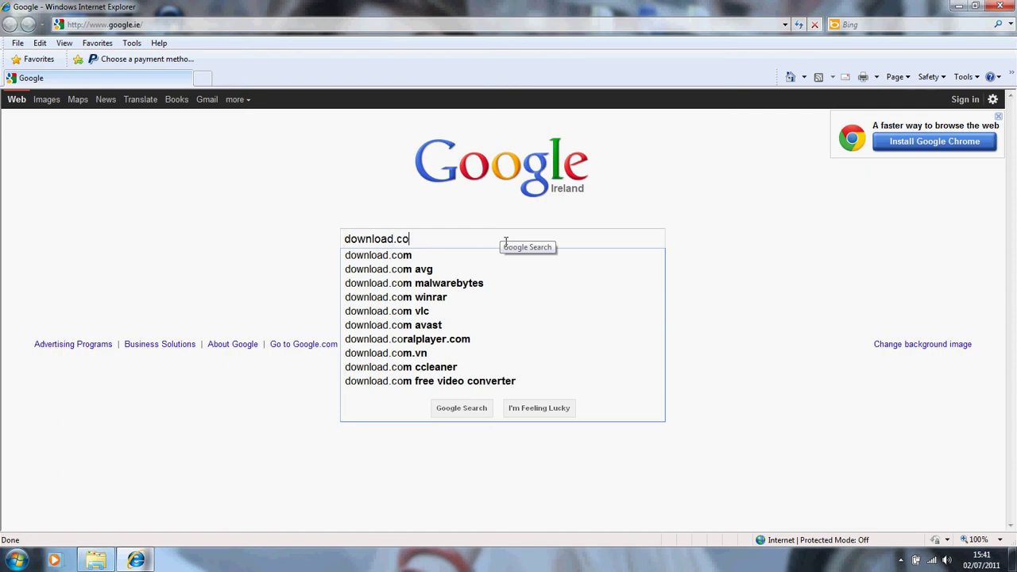
type("m")
key("Return")
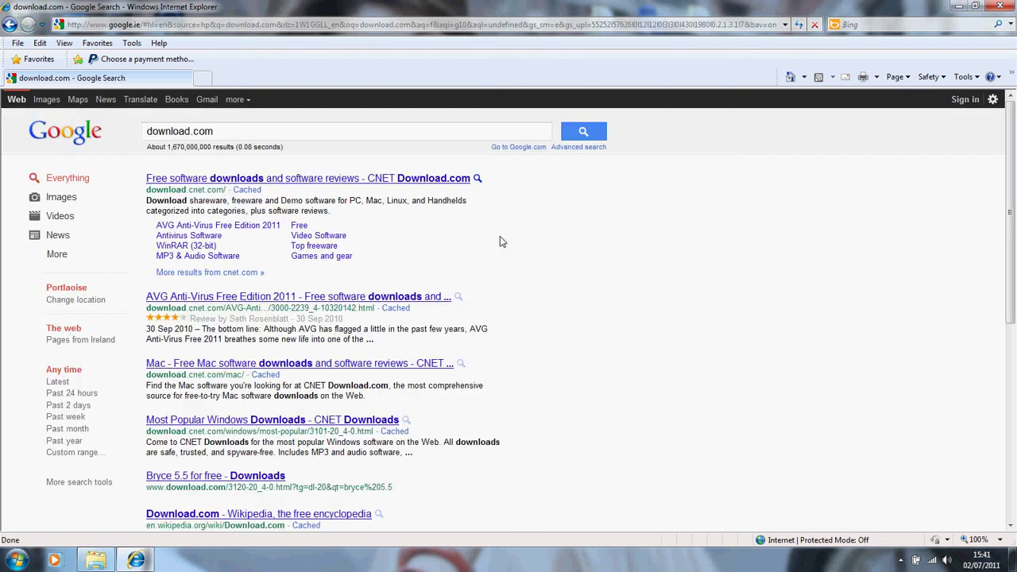
Open CNET's Download.com and search the site for 'hp format'
left_click(418, 180)
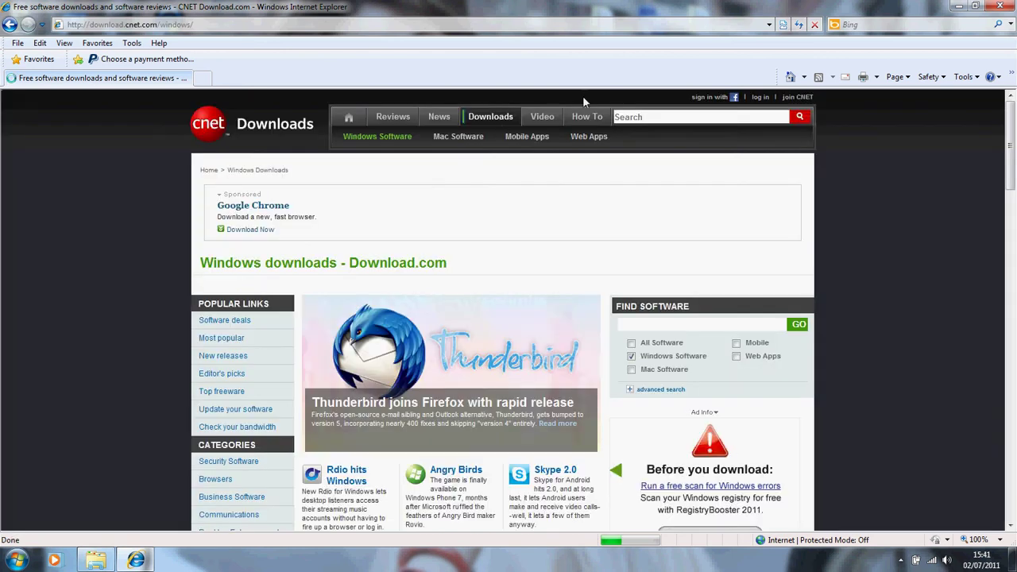
left_click(642, 119)
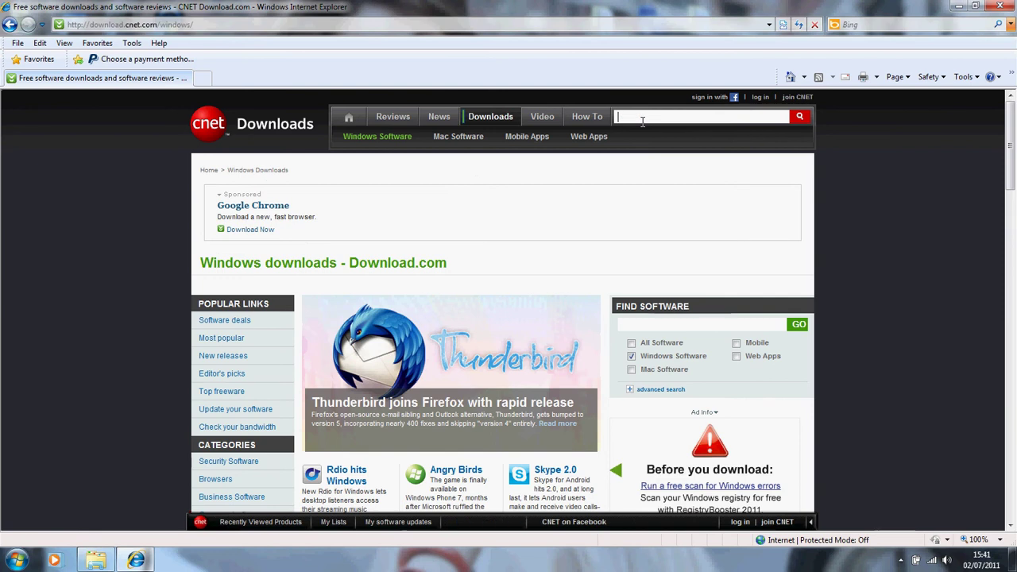
type("h")
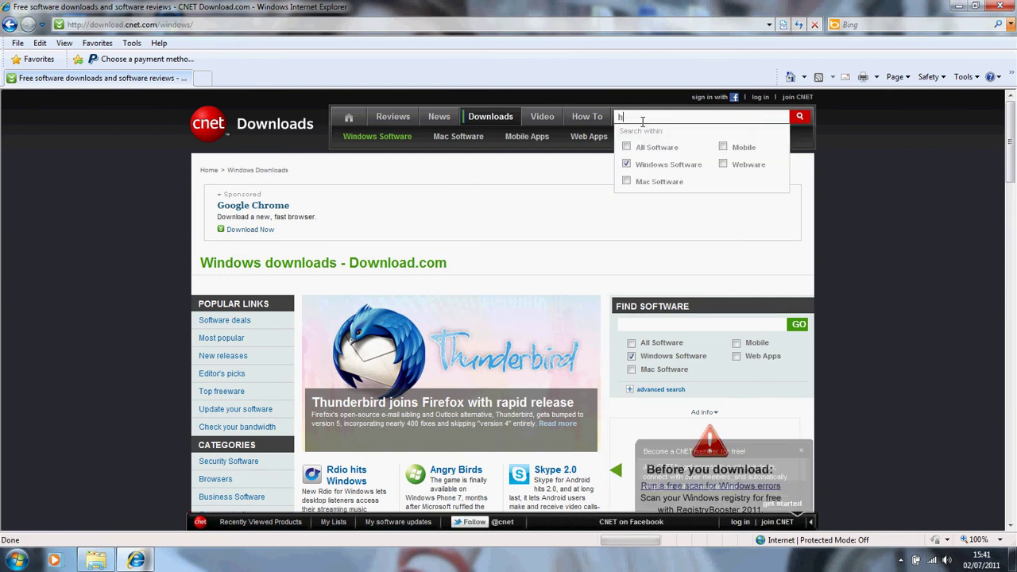
type("p format")
key("Return")
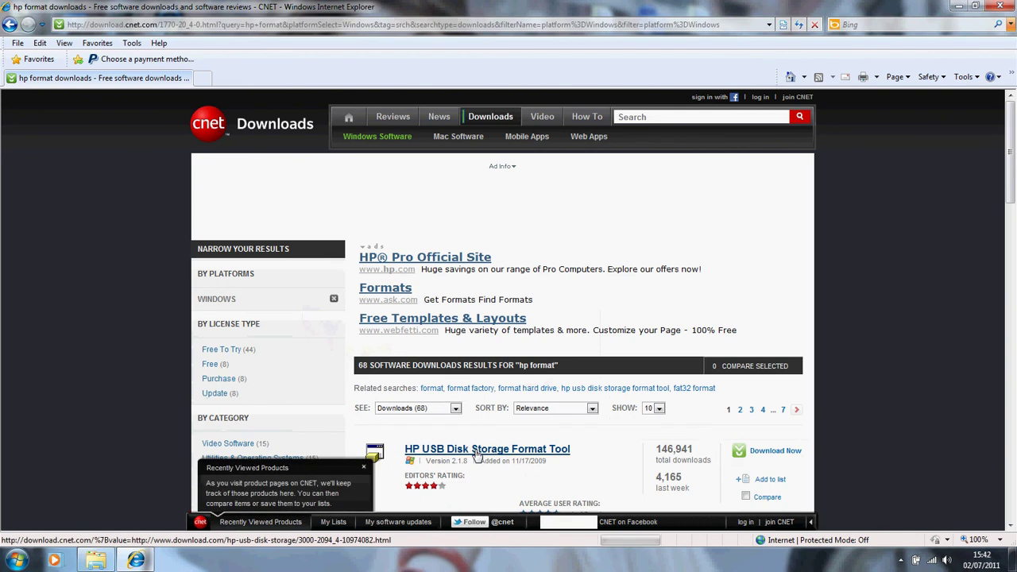
Open the HP USB Disk Storage Format Tool product page, then close Internet Explorer
left_click(477, 451)
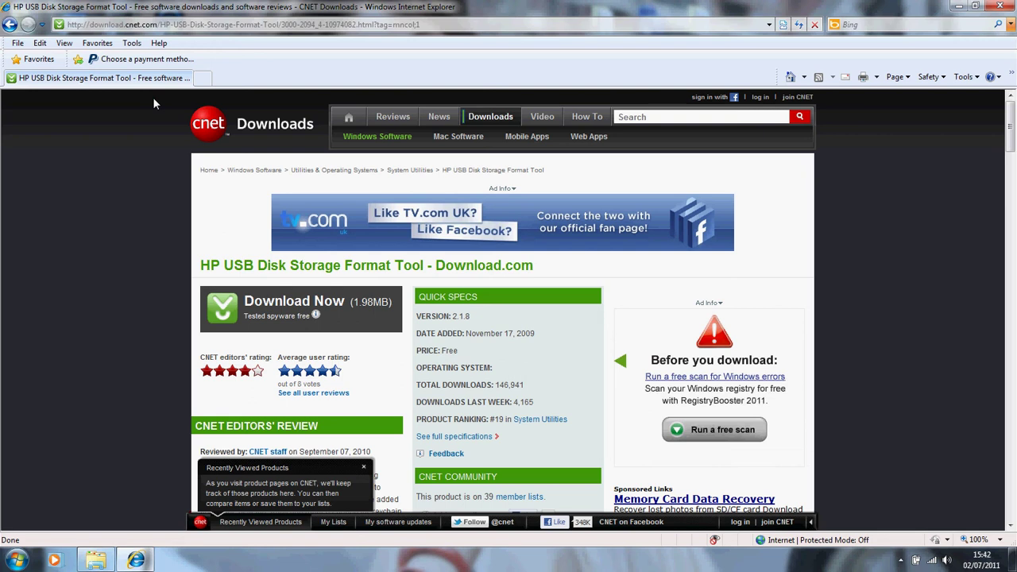
left_click(1002, 6)
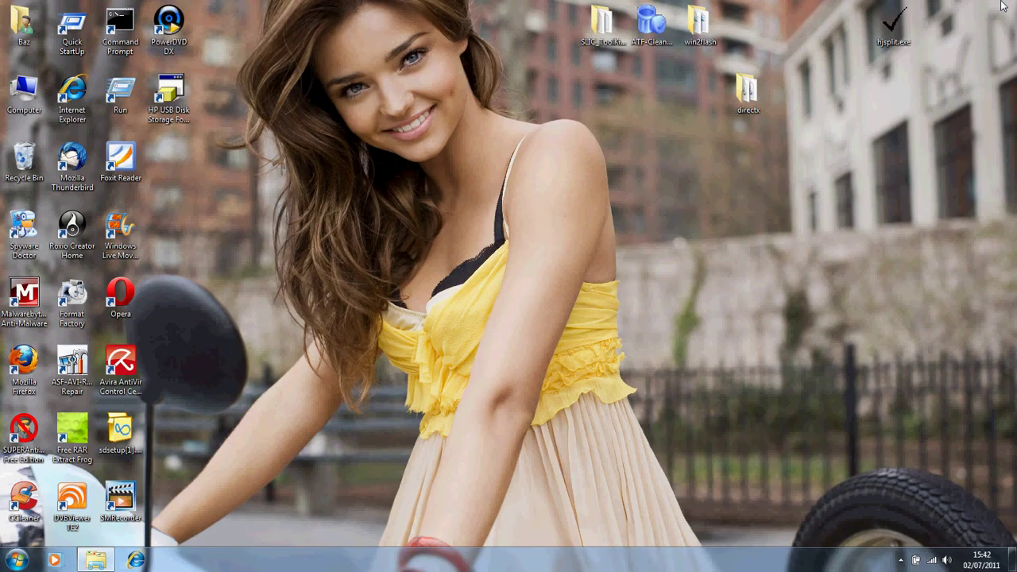
Launch HP USB Disk Storage Format Tool from its desktop shortcut
left_click(173, 93)
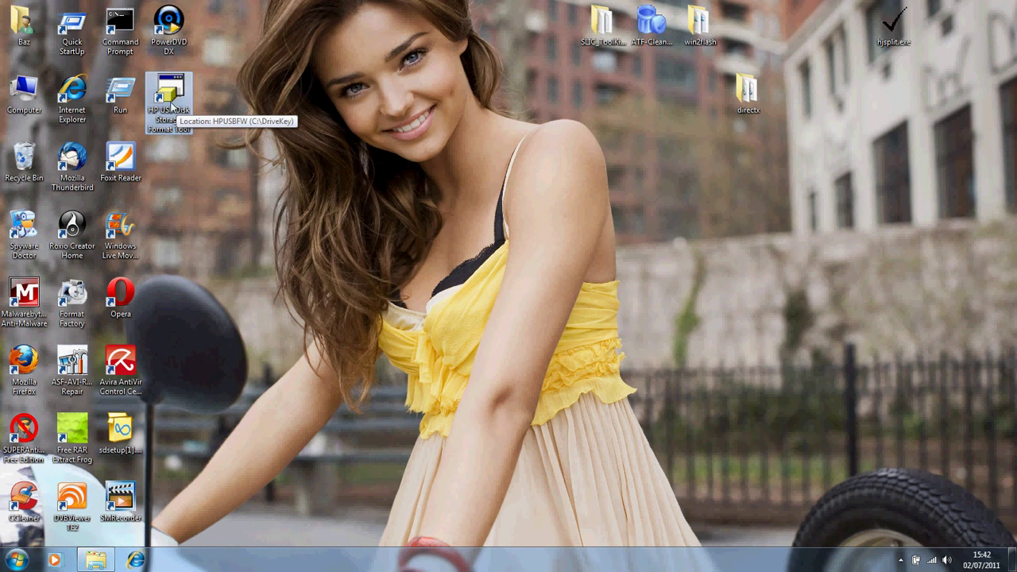
double_click(169, 103)
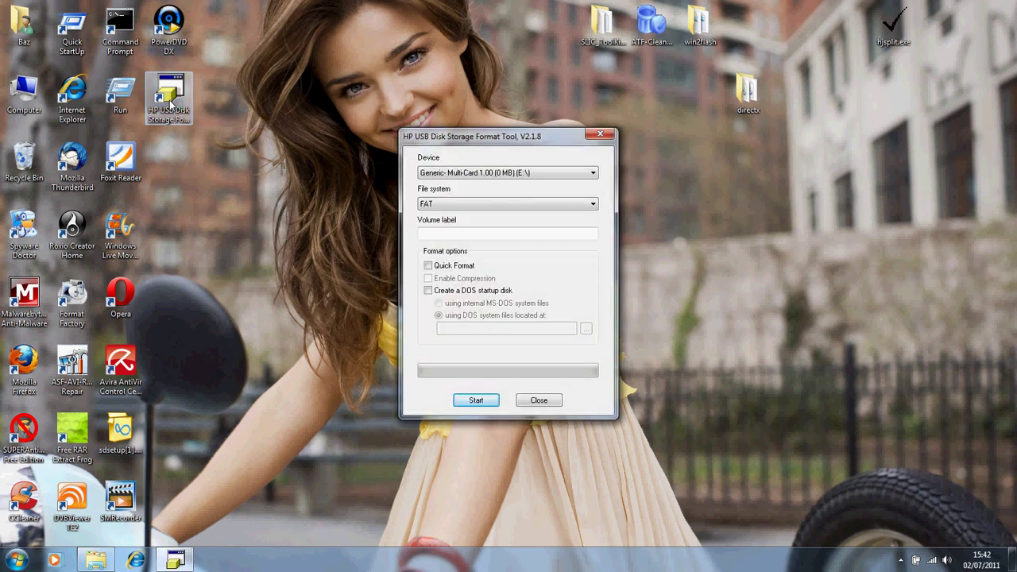
Check in Explorer that the NEW (F:) drive's Properties show NTFS, 1.86 GB
left_click(93, 563)
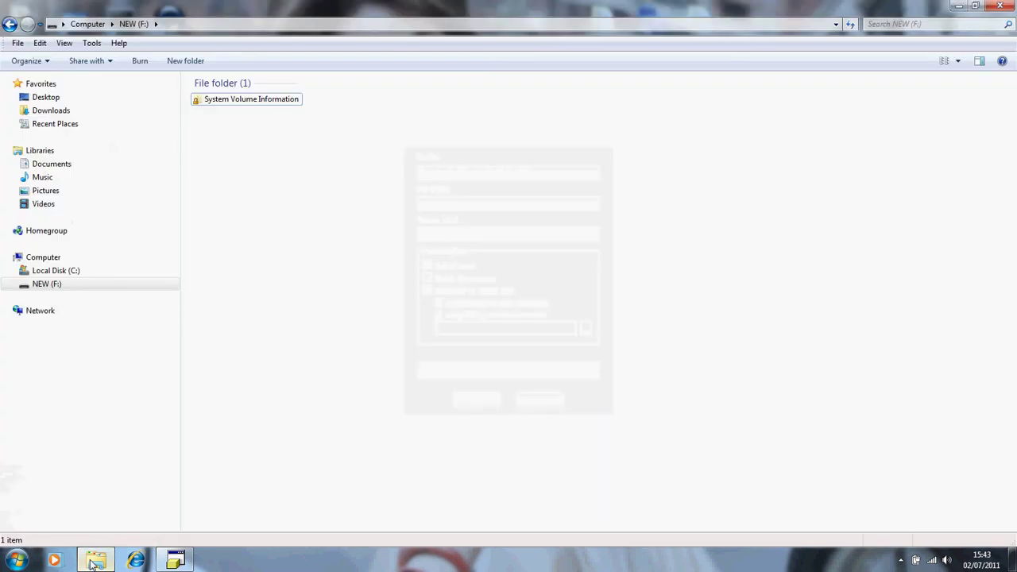
left_click(66, 293)
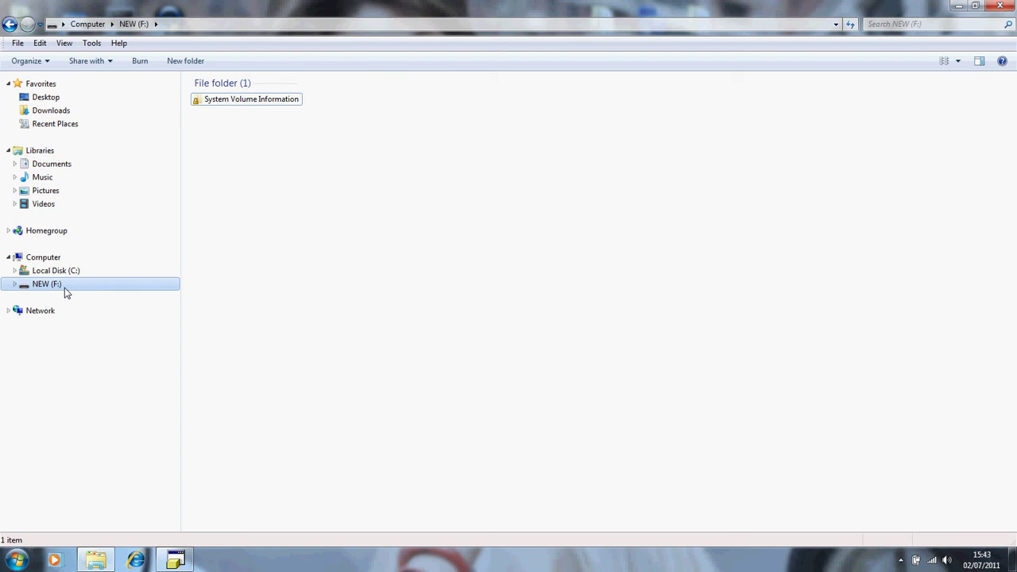
right_click(61, 287)
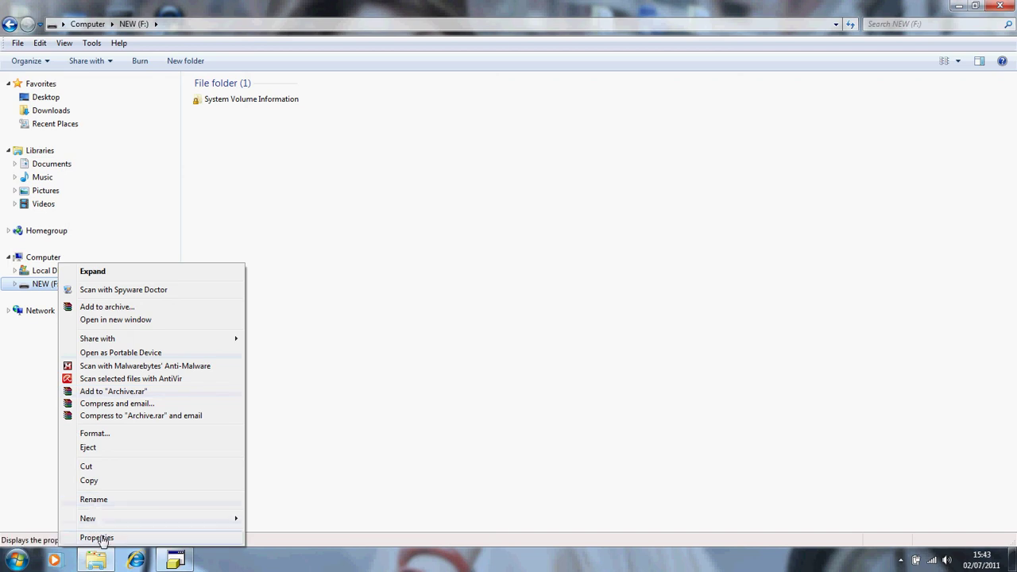
left_click(97, 538)
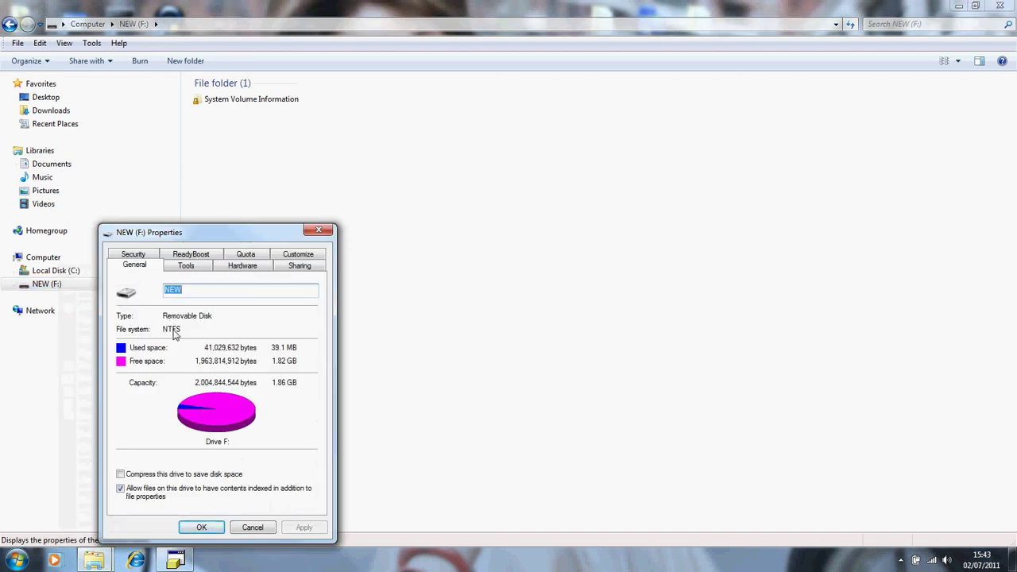
left_click(318, 231)
Set the format tool to Integral Flexi PMAP (F:), FAT32, volume label 'test', Quick Format
left_click(176, 560)
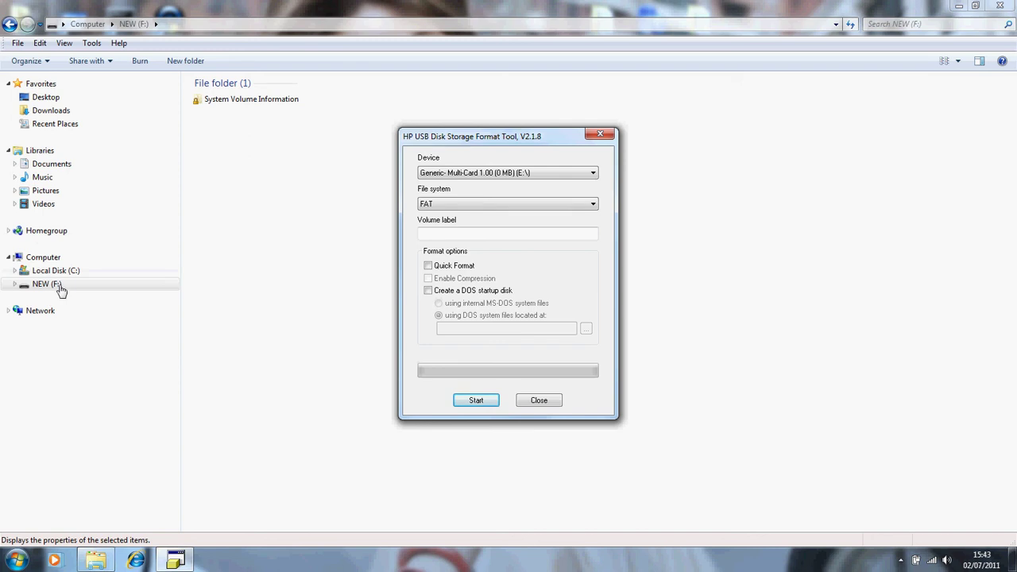
left_click(592, 173)
left_click(552, 193)
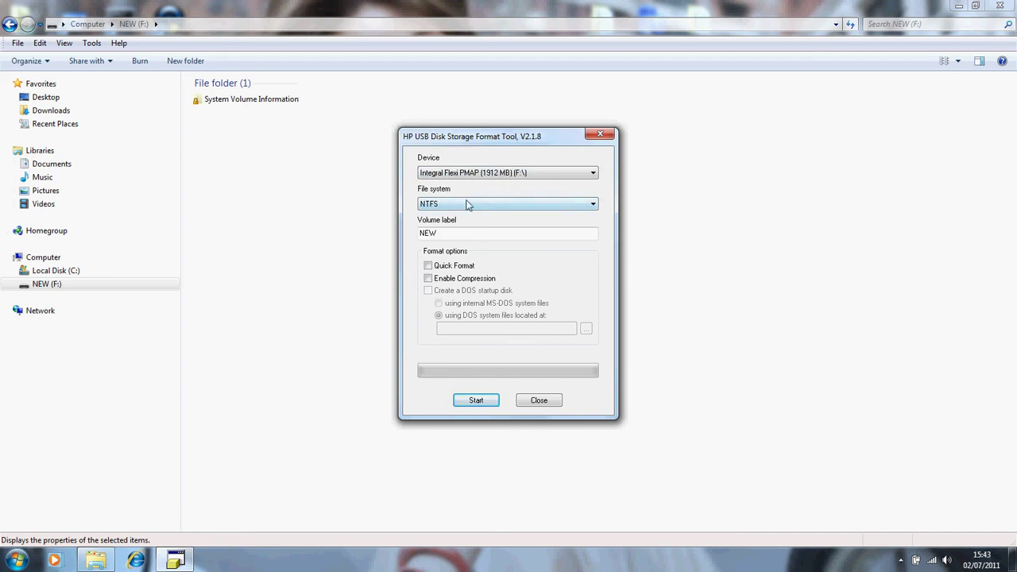
left_click(592, 205)
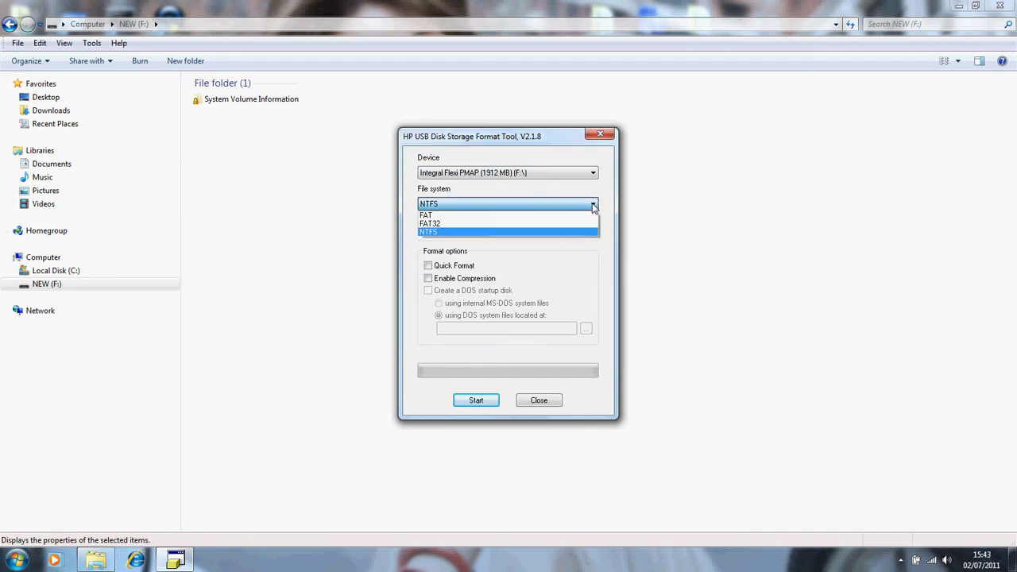
left_click(485, 222)
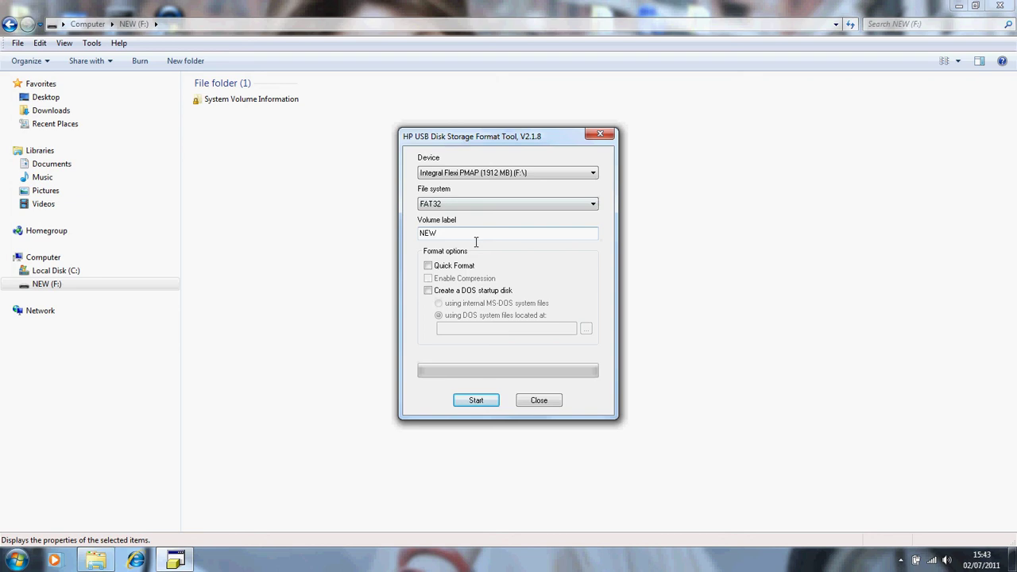
left_click_drag(475, 237, 394, 225)
type("test")
left_click(428, 266)
Run the quick FAT32 format on F:, accepting the data-loss warning and dismissing the results
left_click(476, 401)
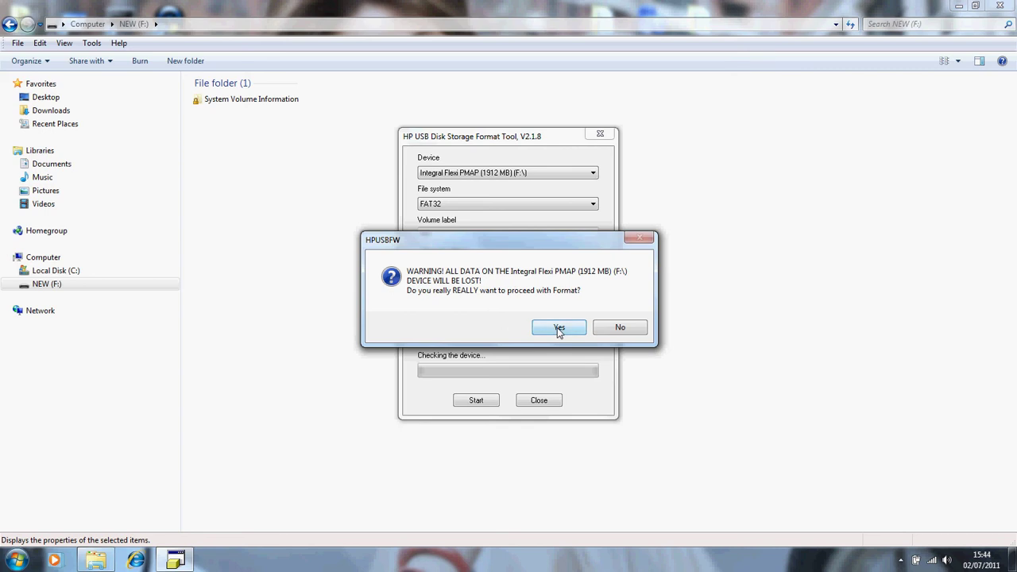
left_click(558, 329)
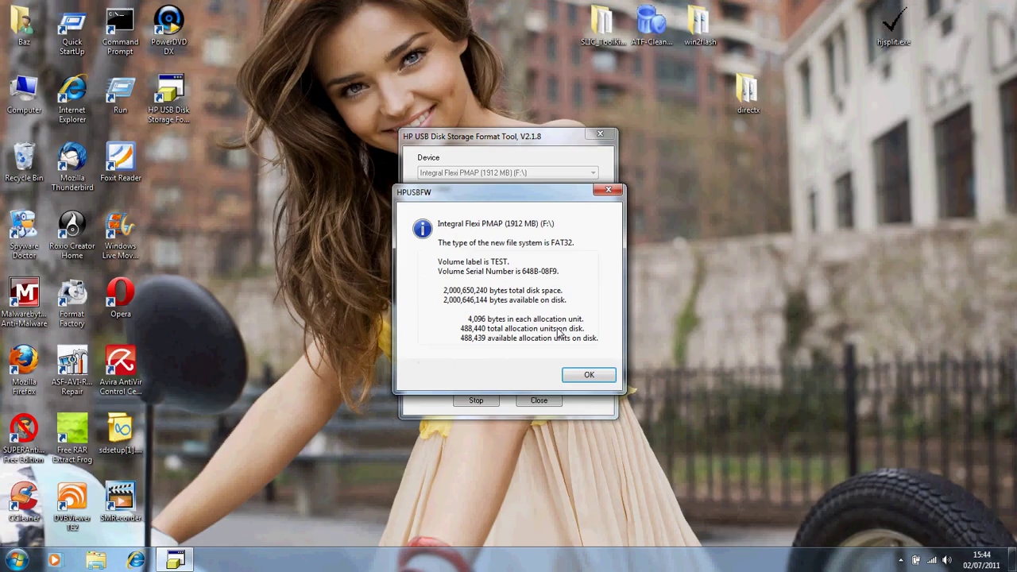
left_click(584, 374)
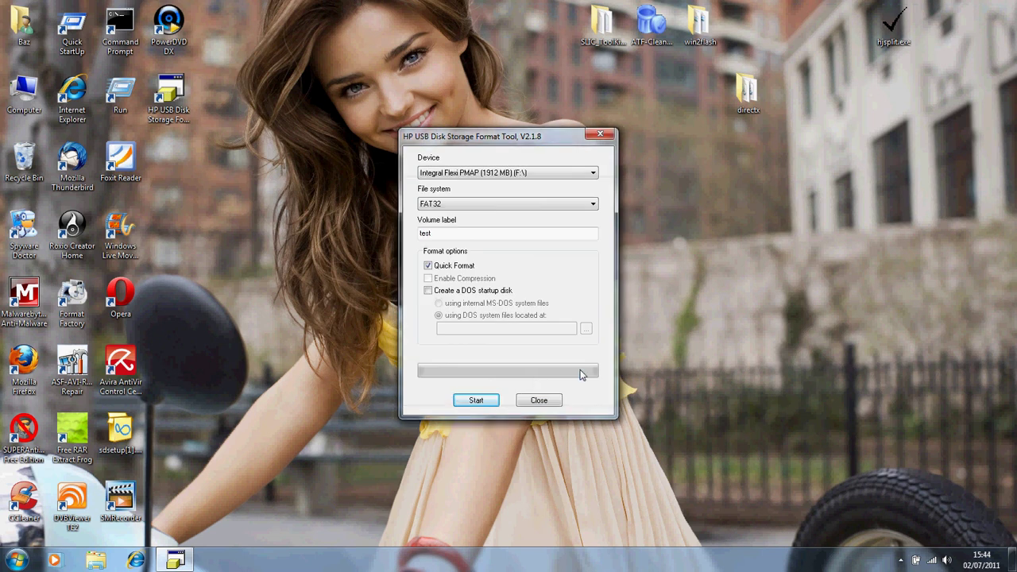
Close the format tool and view the TEST (F:) drive's Properties in Explorer
left_click(538, 401)
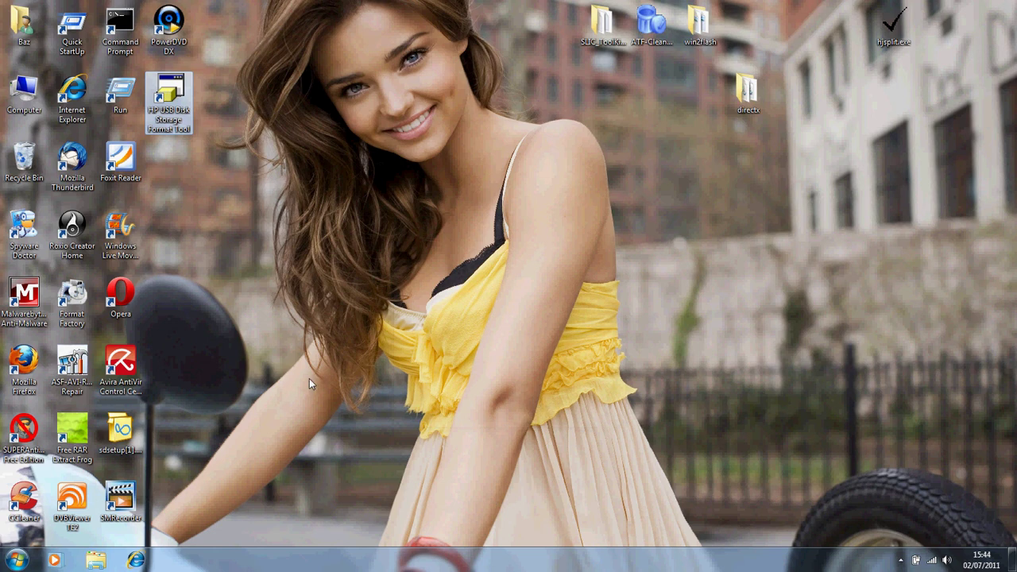
left_click(96, 561)
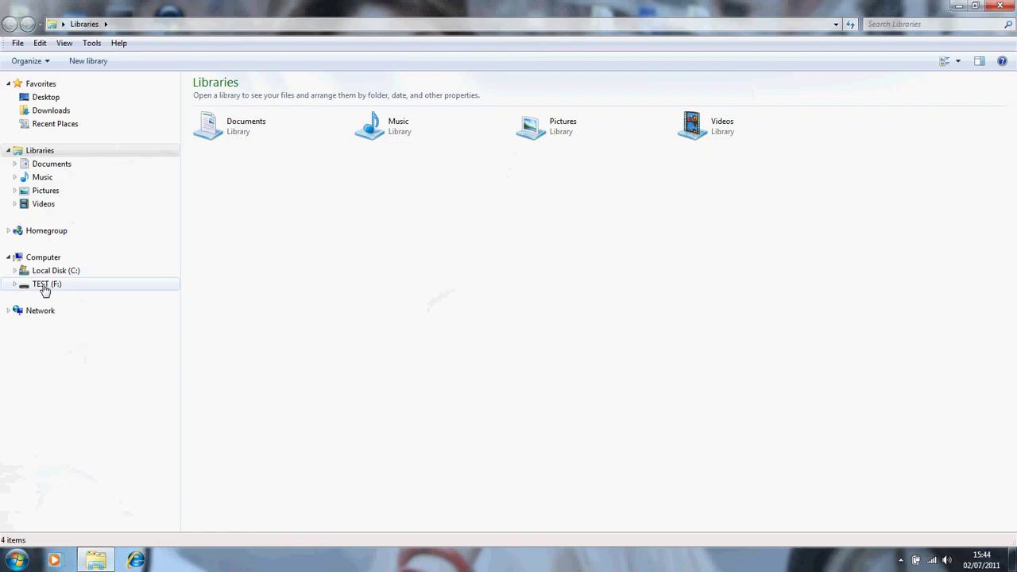
left_click(49, 291)
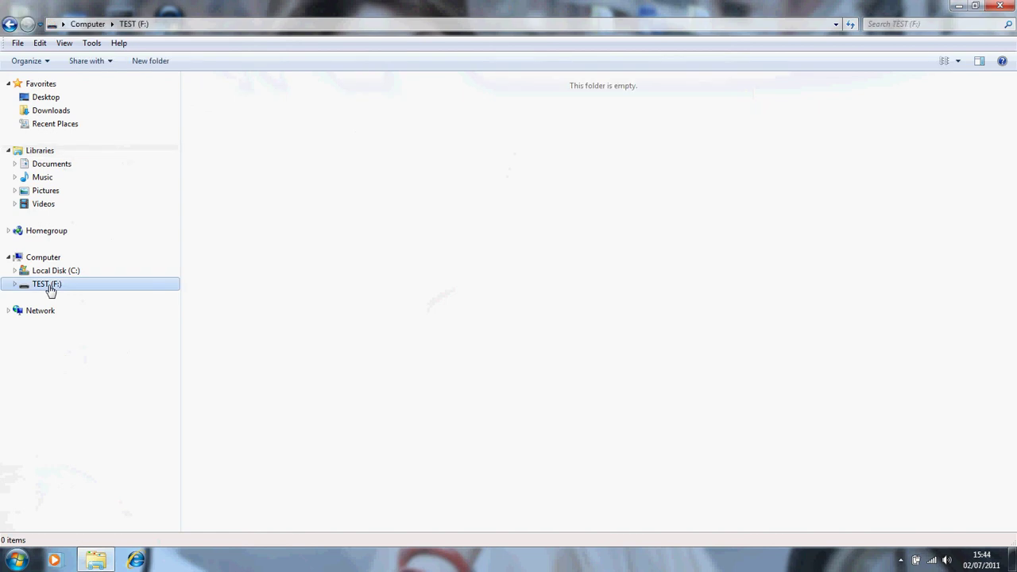
right_click(49, 290)
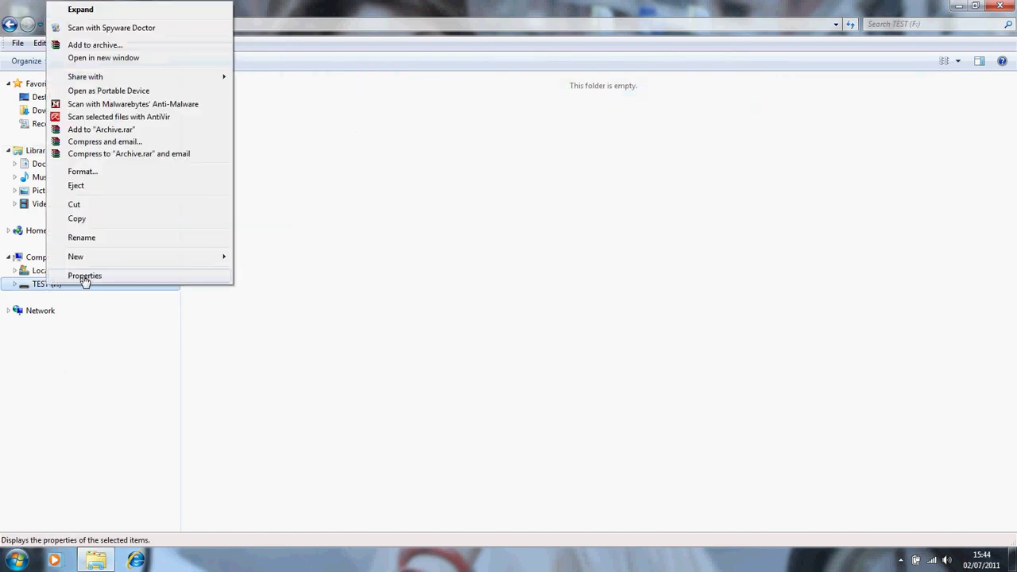
left_click(85, 280)
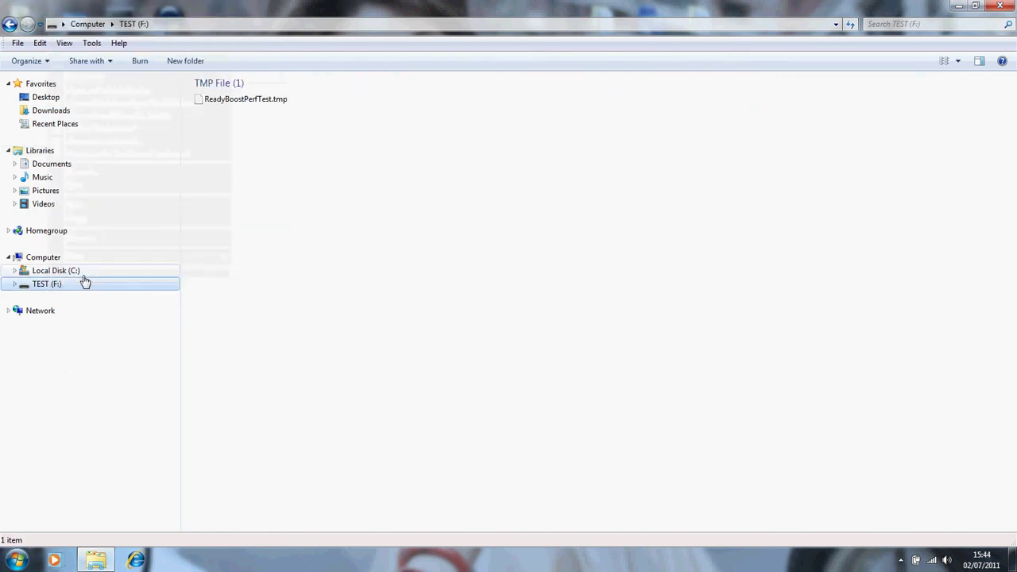